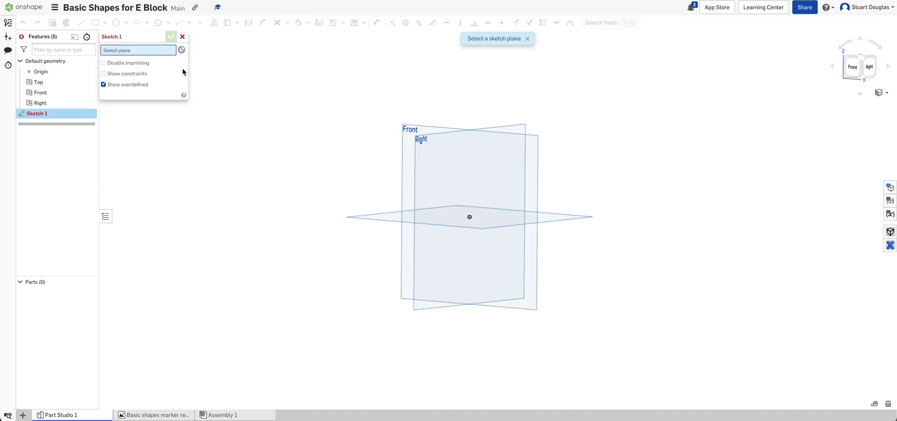
- Place the new sketch on the Front plane
{"action": "scroll", "coordinate": [406, 133], "scroll_direction": "up", "scroll_amount": 3}
{"action": "scroll", "coordinate": [407, 133], "scroll_direction": "up", "scroll_amount": 2}
{"action": "left_click", "coordinate": [411, 118]}
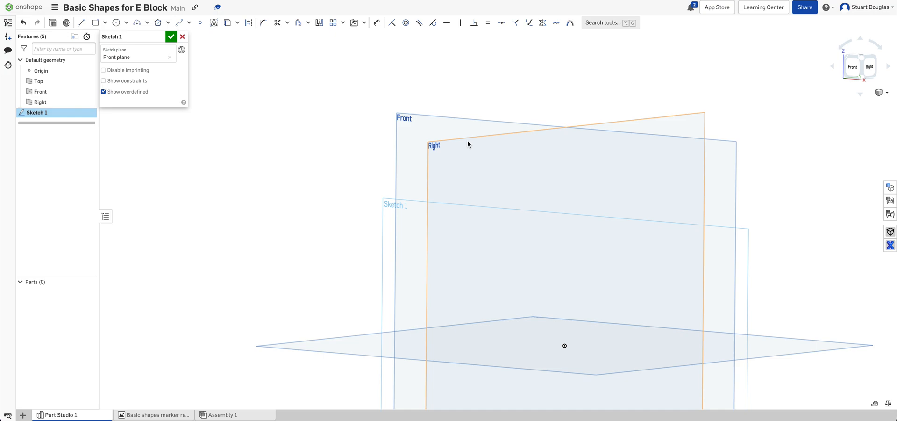
- Upload the page 13 JPG of the basic shapes marker renderings from the E Block Basic Shapes folder as a sketch image
{"action": "left_click", "coordinate": [364, 23]}
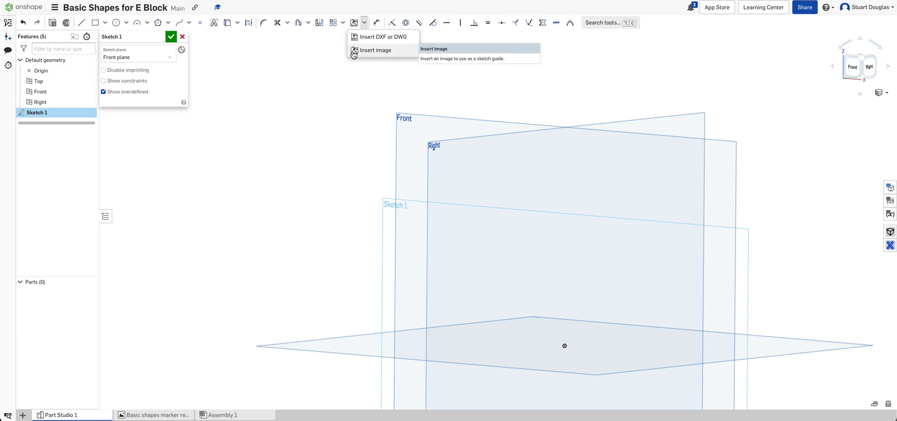
{"action": "left_click", "coordinate": [388, 52]}
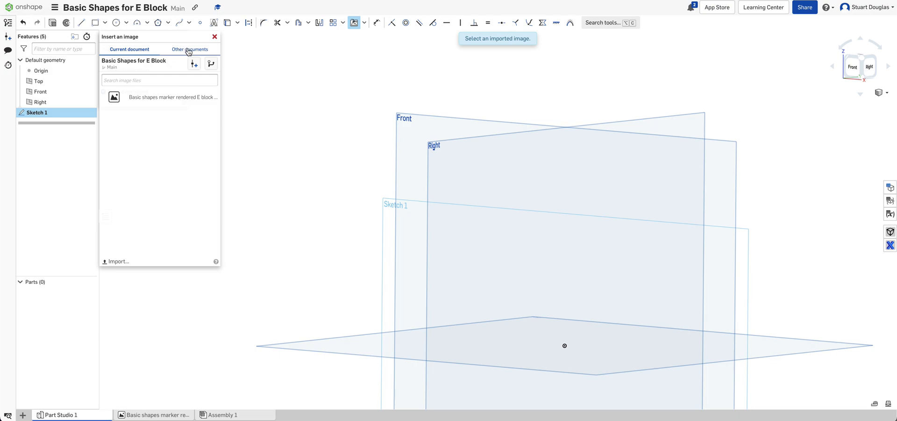
{"action": "left_click", "coordinate": [118, 262]}
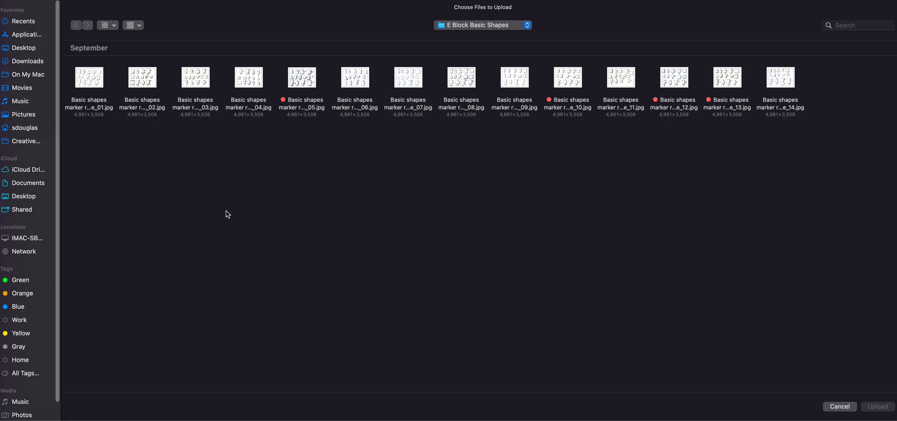
{"action": "left_click", "coordinate": [723, 85]}
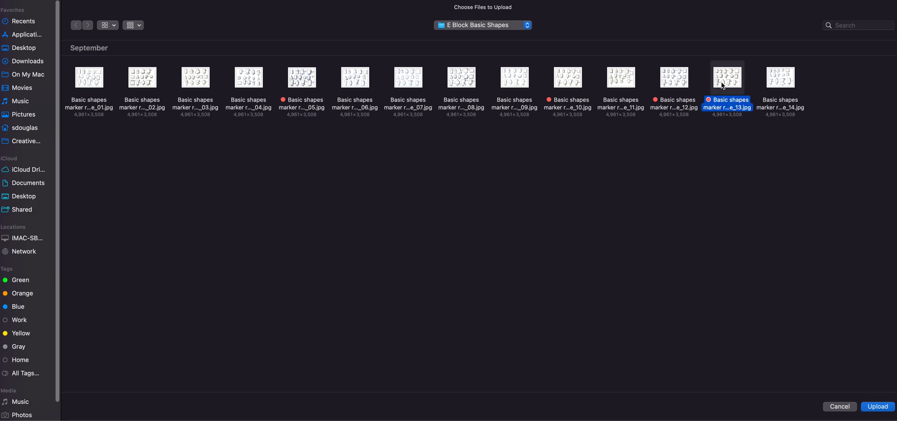
{"action": "left_click", "coordinate": [878, 407]}
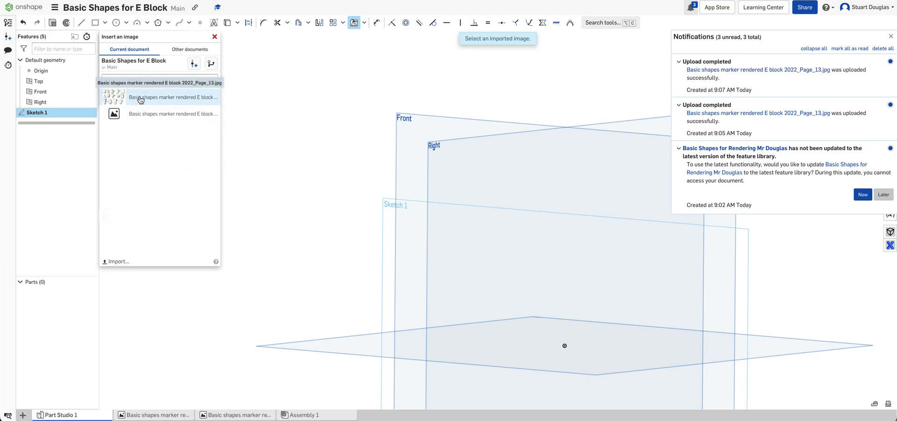
{"action": "left_click", "coordinate": [891, 37]}
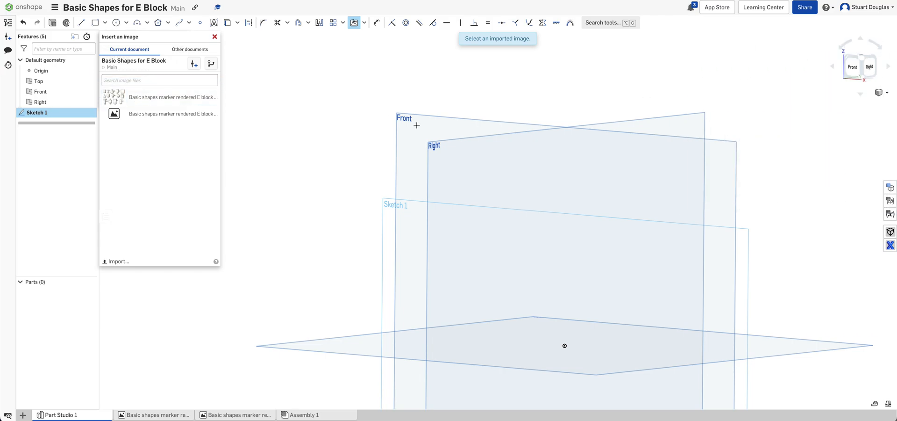
- Insert the uploaded basic shapes image across the Front plane, viewed straight on, and move it roughly central over the origin
{"action": "left_click", "coordinate": [110, 100]}
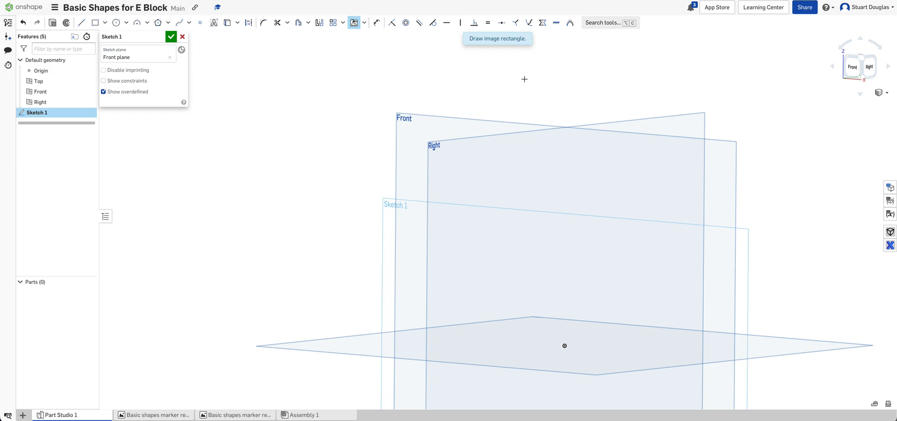
{"action": "key", "text": "n"}
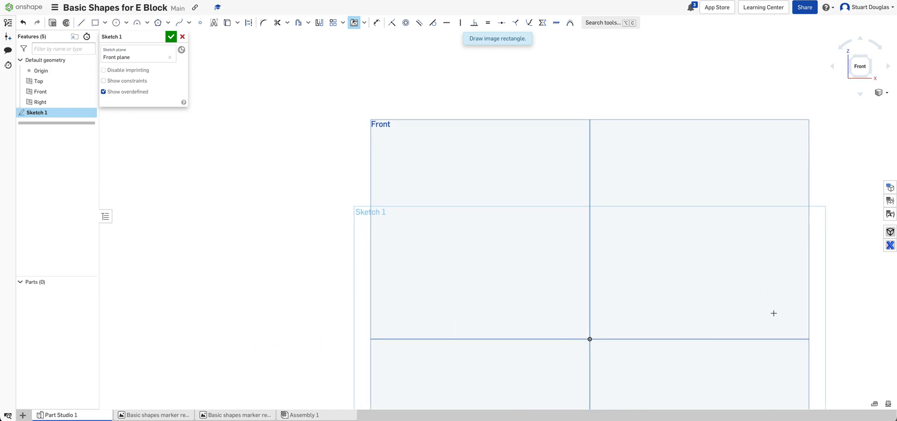
{"action": "scroll", "coordinate": [783, 343], "scroll_direction": "down", "scroll_amount": 5}
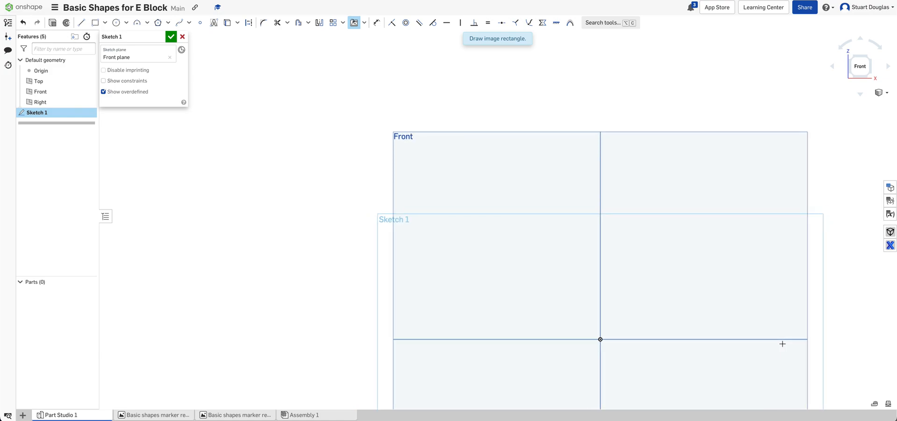
{"action": "mouse_move", "coordinate": [775, 346]}
{"action": "middle_mouse_down"}
{"action": "mouse_move", "coordinate": [763, 369]}
{"action": "mouse_move", "coordinate": [625, 243]}
{"action": "mouse_move", "coordinate": [525, 254]}
{"action": "mouse_move", "coordinate": [551, 252]}
{"action": "middle_mouse_up"}
{"action": "scroll", "coordinate": [482, 273], "scroll_direction": "up", "scroll_amount": 3}
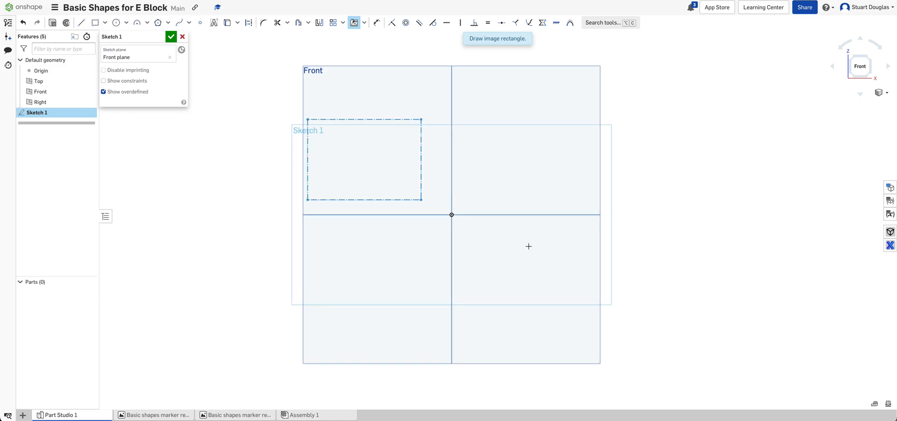
{"action": "left_click", "coordinate": [504, 258]}
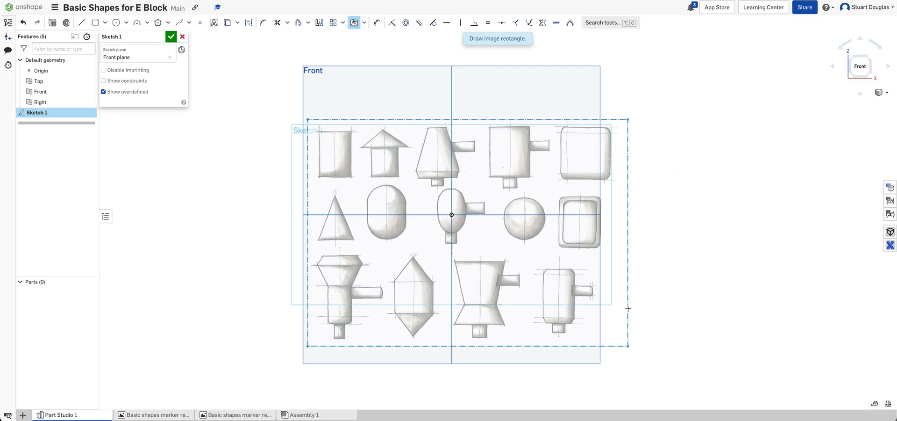
{"action": "left_click", "coordinate": [628, 308]}
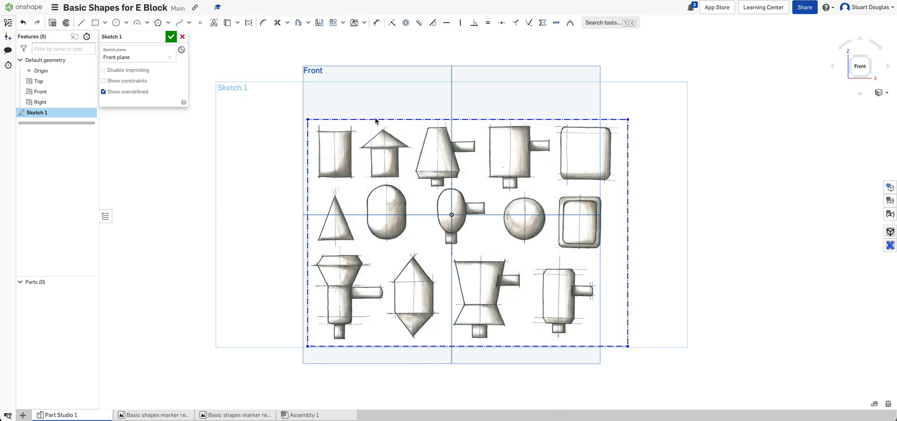
{"action": "mouse_move", "coordinate": [375, 119]}
{"action": "left_mouse_down"}
{"action": "mouse_move", "coordinate": [360, 93]}
{"action": "mouse_move", "coordinate": [273, 78]}
{"action": "mouse_move", "coordinate": [340, 72]}
{"action": "mouse_move", "coordinate": [415, 148]}
{"action": "mouse_move", "coordinate": [325, 113]}
{"action": "mouse_move", "coordinate": [366, 121]}
{"action": "mouse_move", "coordinate": [363, 105]}
{"action": "left_mouse_up"}
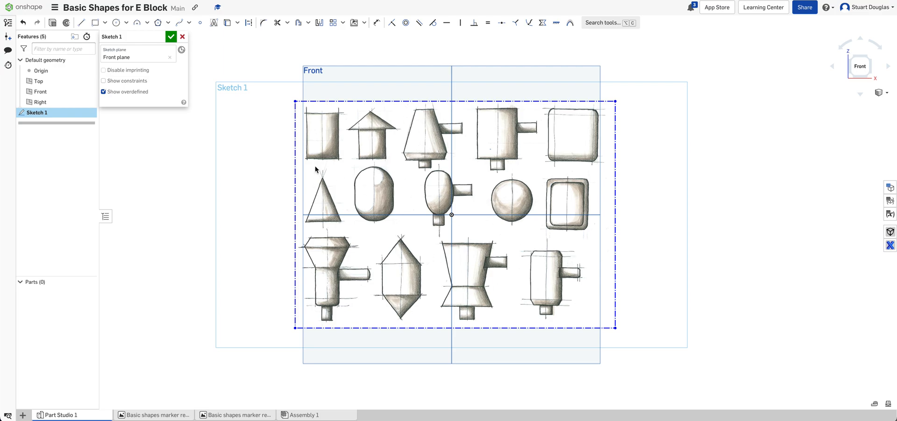
- Draw a vertical line about 23 mm long down the centre of the cylinder in the image's upper-left corner
{"action": "left_click", "coordinate": [82, 24]}
{"action": "scroll", "coordinate": [292, 120], "scroll_direction": "up", "scroll_amount": 3}
{"action": "scroll", "coordinate": [310, 115], "scroll_direction": "up", "scroll_amount": 2}
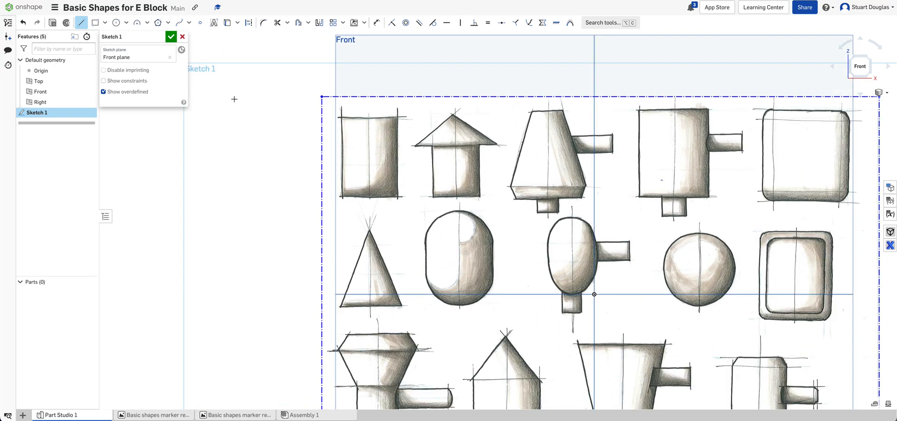
{"action": "scroll", "coordinate": [310, 115], "scroll_direction": "up", "scroll_amount": 3}
{"action": "scroll", "coordinate": [309, 115], "scroll_direction": "up", "scroll_amount": 3}
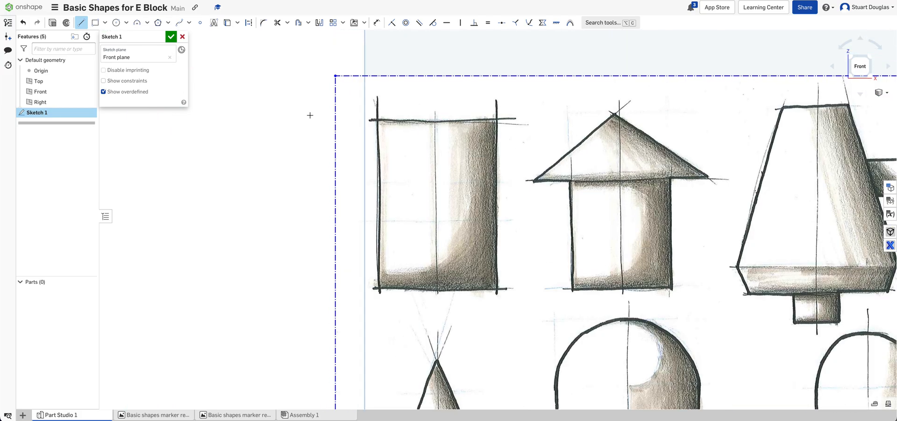
{"action": "left_click", "coordinate": [436, 121]}
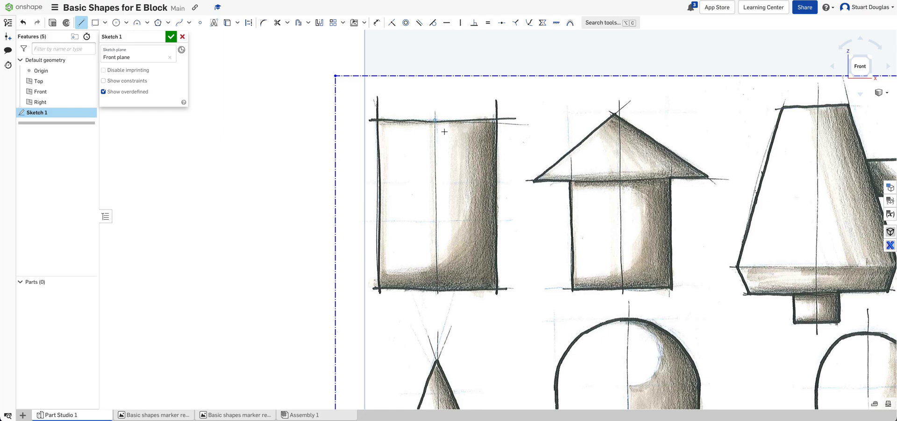
{"action": "left_click", "coordinate": [436, 290]}
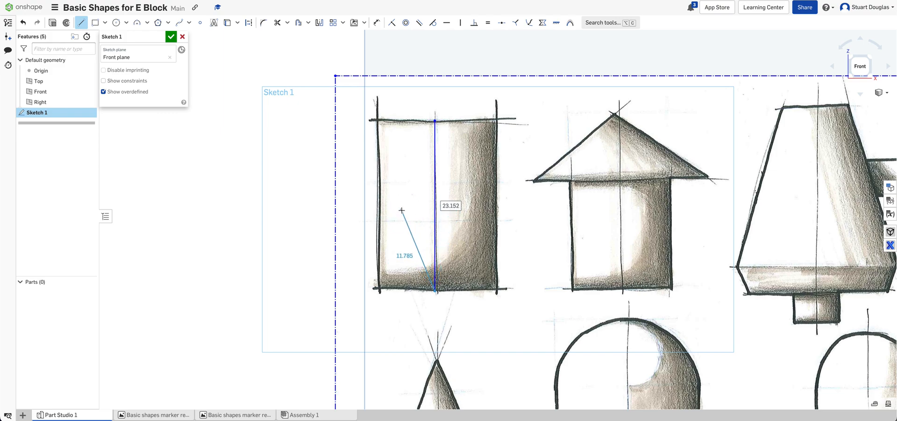
{"action": "key", "text": "Escape"}
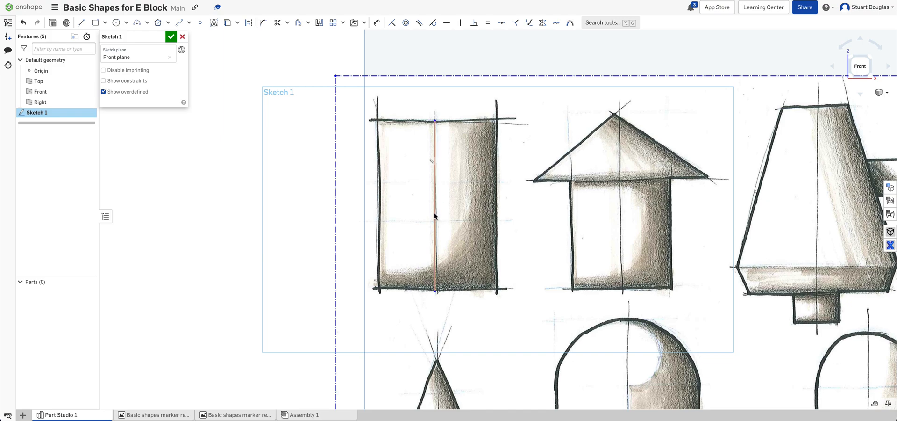
- Dimension the cylinder's vertical centre line and set its length to 70 mm
{"action": "left_click", "coordinate": [377, 24]}
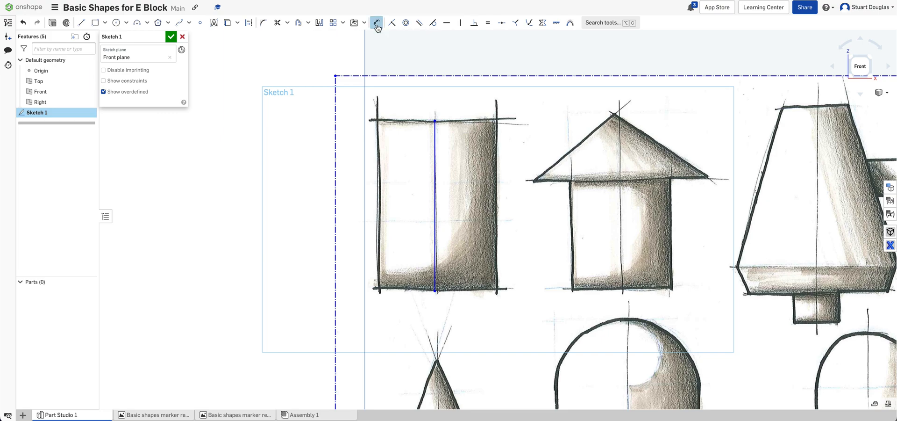
{"action": "left_click", "coordinate": [434, 199]}
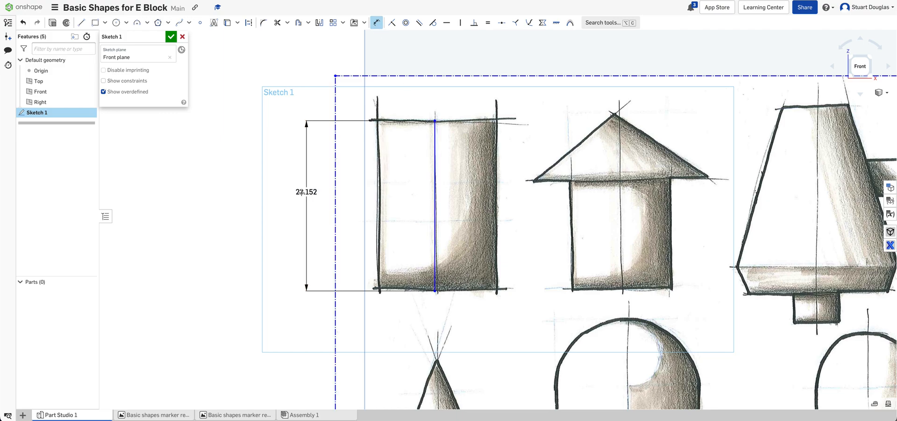
{"action": "left_click", "coordinate": [300, 193]}
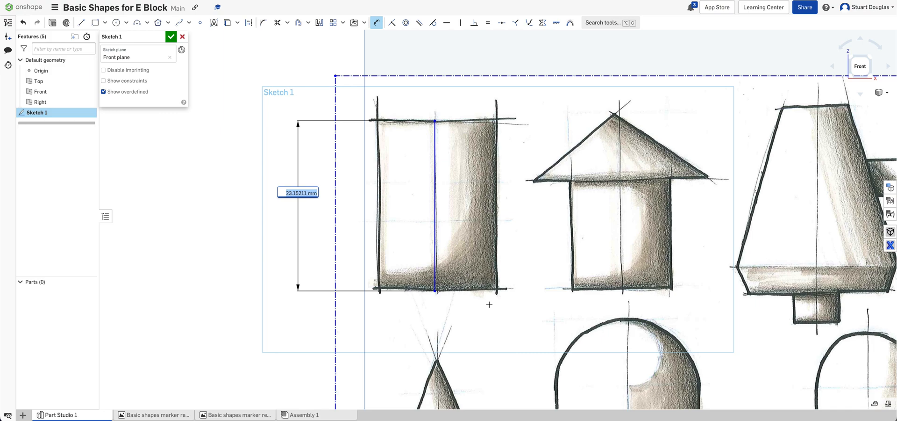
{"action": "key", "text": "BackSpace"}
{"action": "key", "text": "Return"}
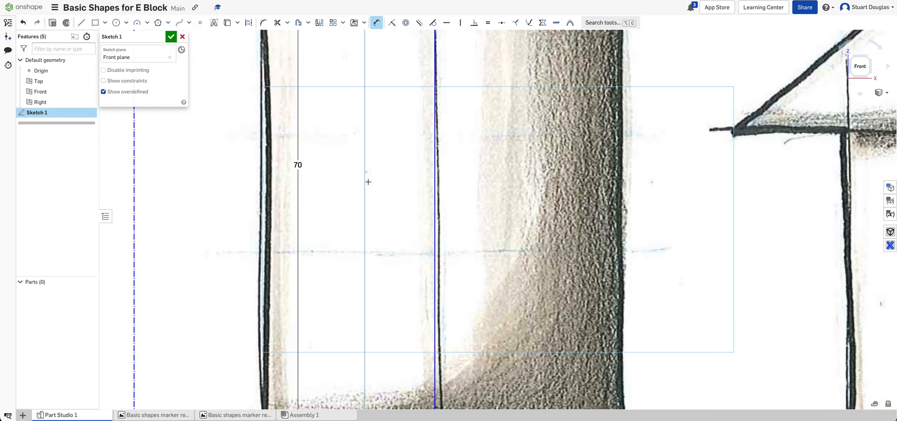
{"action": "scroll", "coordinate": [368, 182], "scroll_direction": "down", "scroll_amount": 5}
{"action": "scroll", "coordinate": [368, 182], "scroll_direction": "down", "scroll_amount": 10}
{"action": "scroll", "coordinate": [368, 184], "scroll_direction": "down", "scroll_amount": 5}
{"action": "key", "text": "Escape"}
- Move the scaled image so it is roughly centred over the origin again, and accept the sketch
{"action": "scroll", "coordinate": [368, 186], "scroll_direction": "down", "scroll_amount": 2}
{"action": "scroll", "coordinate": [369, 186], "scroll_direction": "down", "scroll_amount": 6}
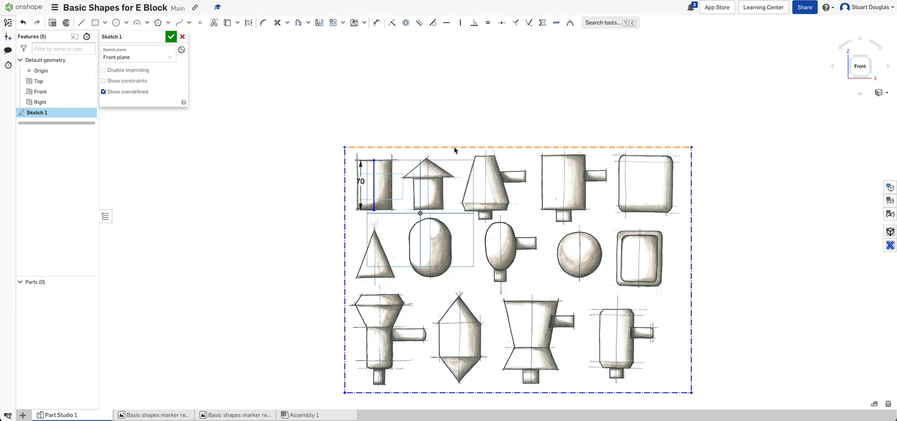
{"action": "mouse_move", "coordinate": [455, 150]}
{"action": "left_mouse_down"}
{"action": "mouse_move", "coordinate": [423, 89]}
{"action": "mouse_move", "coordinate": [404, 104]}
{"action": "mouse_move", "coordinate": [391, 95]}
{"action": "mouse_move", "coordinate": [416, 81]}
{"action": "left_mouse_up"}
{"action": "mouse_move", "coordinate": [558, 116]}
{"action": "left_mouse_down"}
{"action": "mouse_move", "coordinate": [677, 117]}
{"action": "mouse_move", "coordinate": [434, 89]}
{"action": "mouse_move", "coordinate": [384, 99]}
{"action": "mouse_move", "coordinate": [366, 92]}
{"action": "left_mouse_up"}
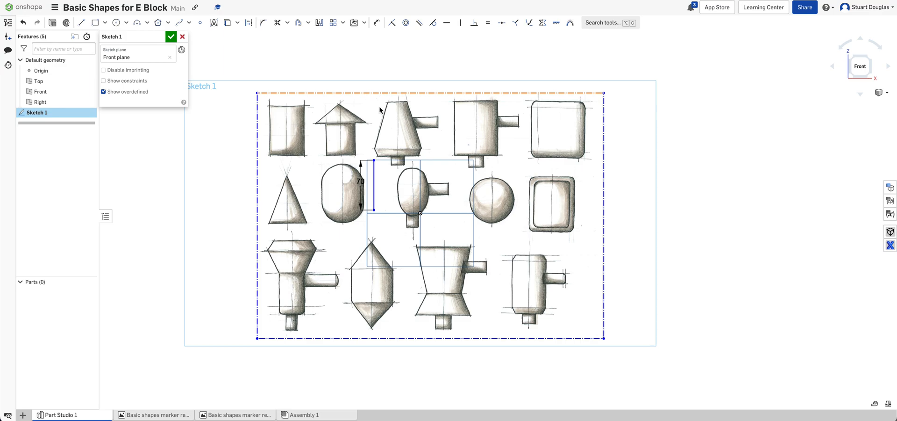
{"action": "left_click", "coordinate": [171, 36]}
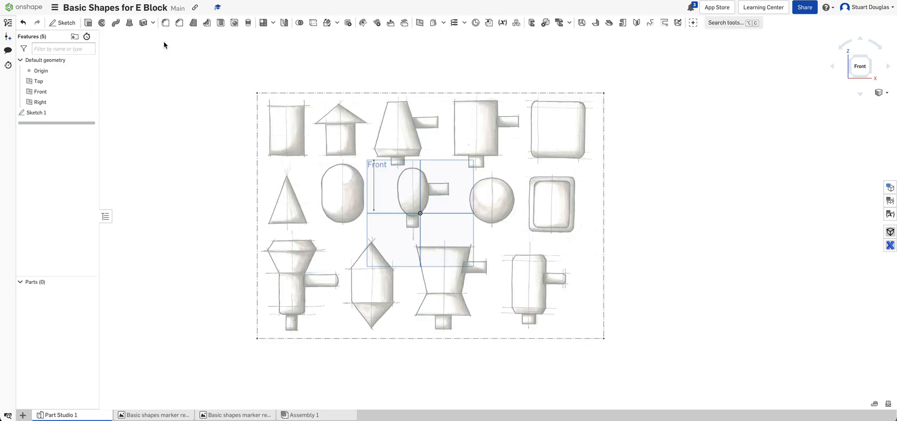
{"action": "right_click_drag", "start_coordinate": [633, 199], "coordinate": [586, 202]}
{"action": "scroll", "coordinate": [225, 96], "scroll_direction": "up", "scroll_amount": 1}
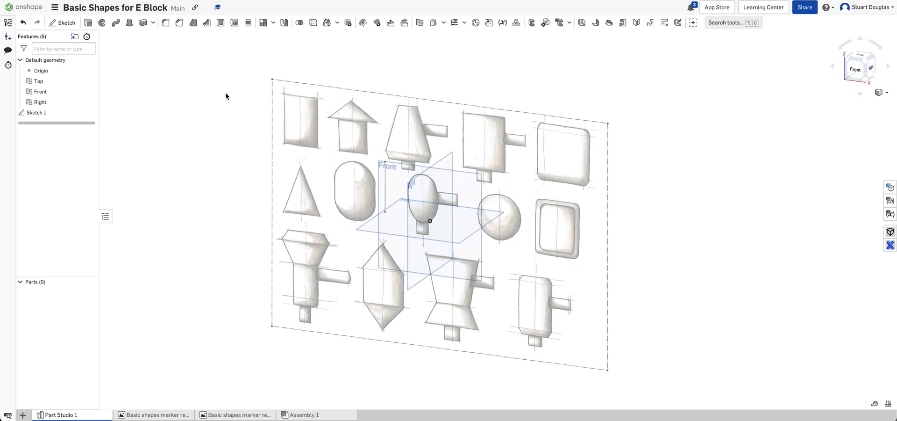